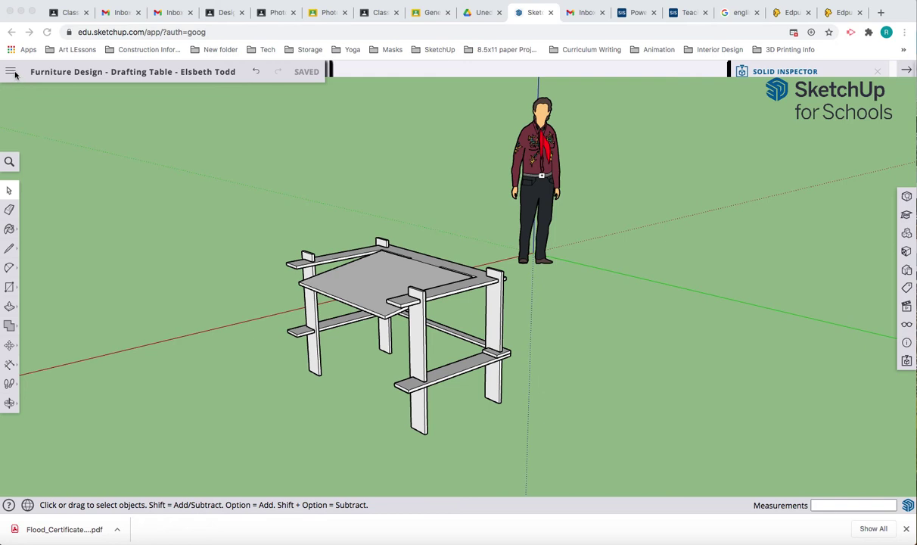
# Open the recent file For Demo.skp
pyautogui.click(13, 76)
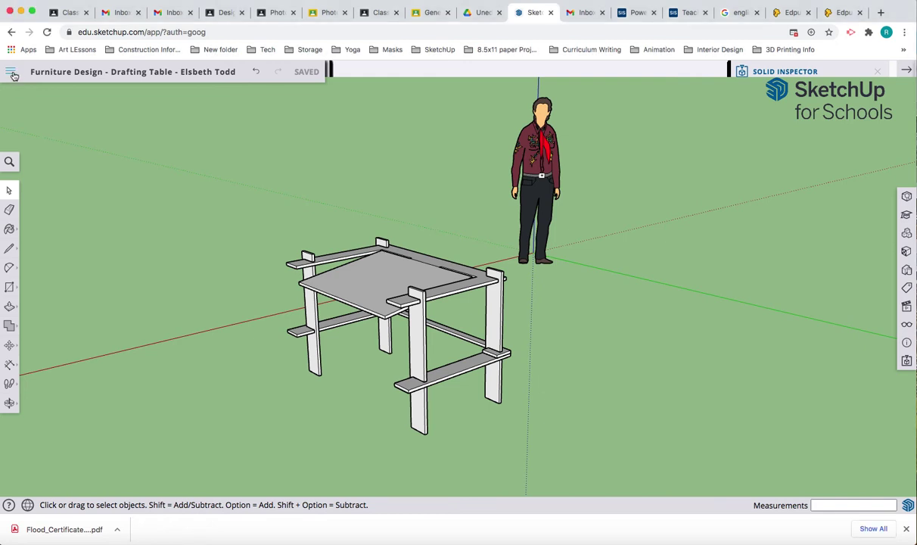
pyautogui.click(13, 76)
pyautogui.click(31, 100)
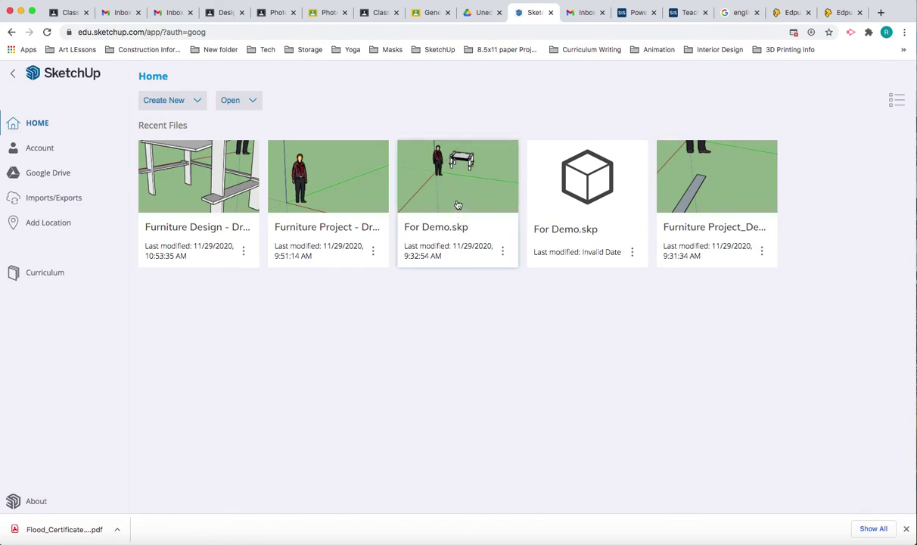
pyautogui.click(457, 205)
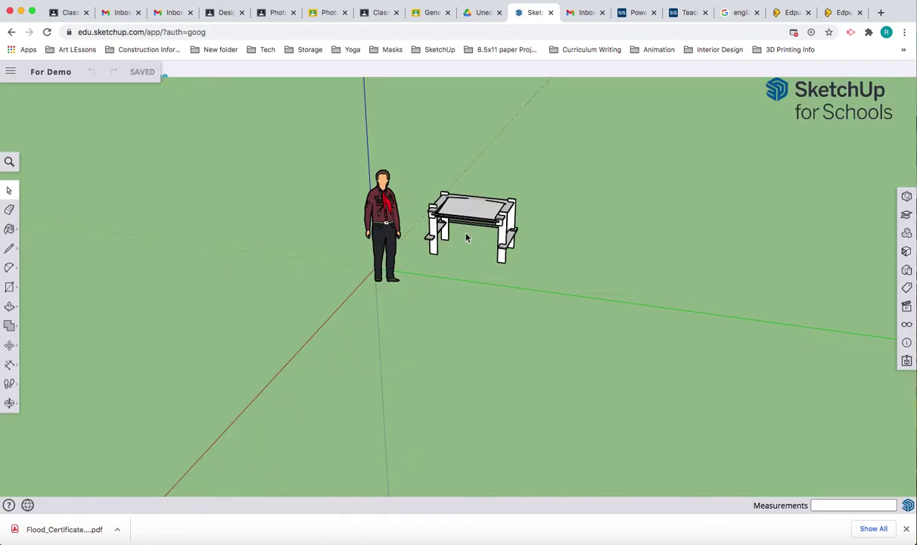
# Open the front rail group with its two end brackets for editing inside the drafting table group
pyautogui.scroll(2, 463, 234)
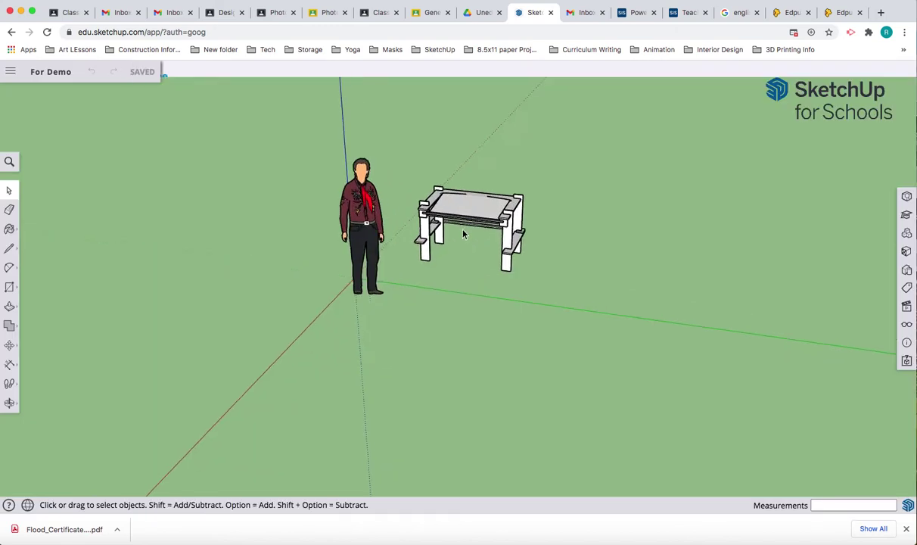
pyautogui.scroll(5, 464, 234)
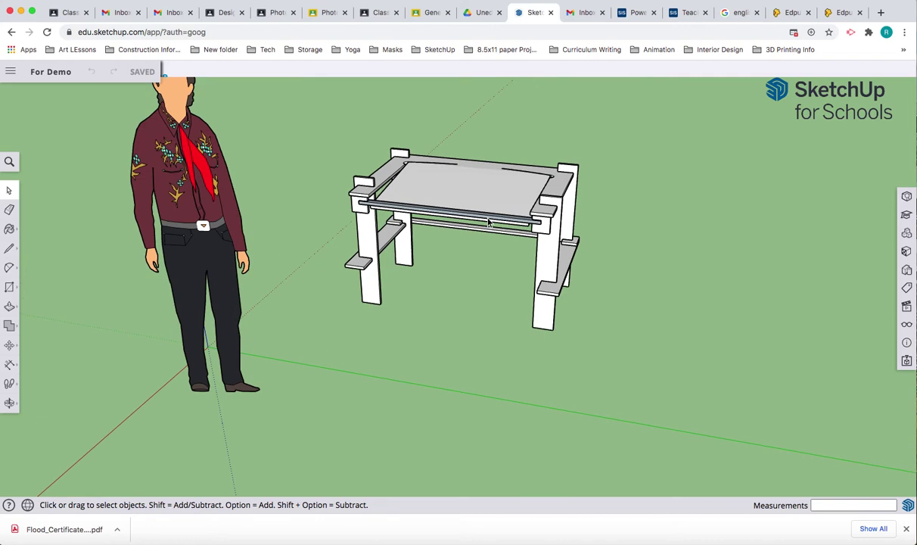
pyautogui.scroll(3, 488, 223)
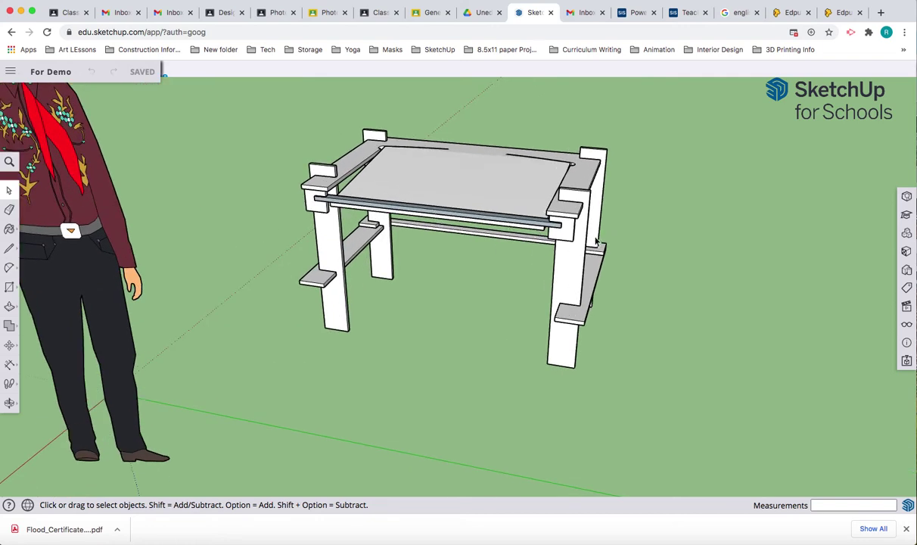
pyautogui.click(322, 210)
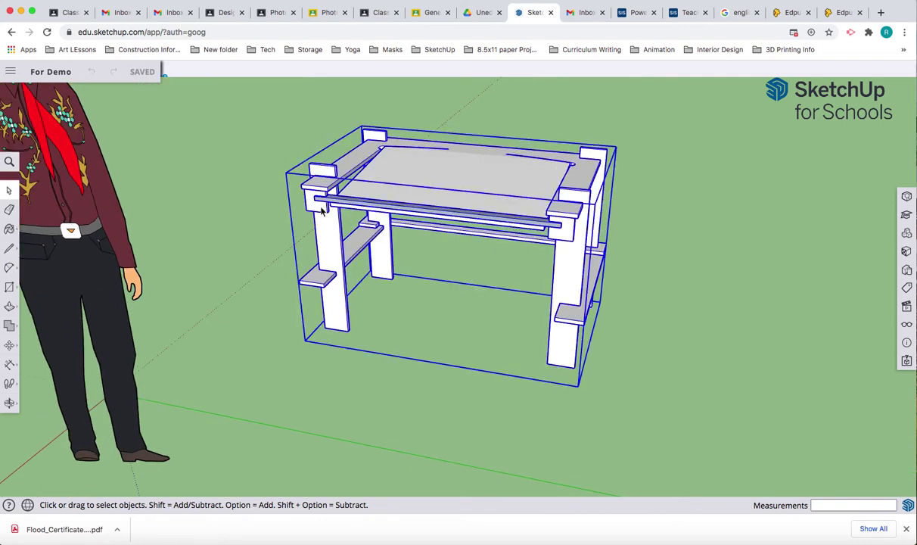
pyautogui.click(428, 262)
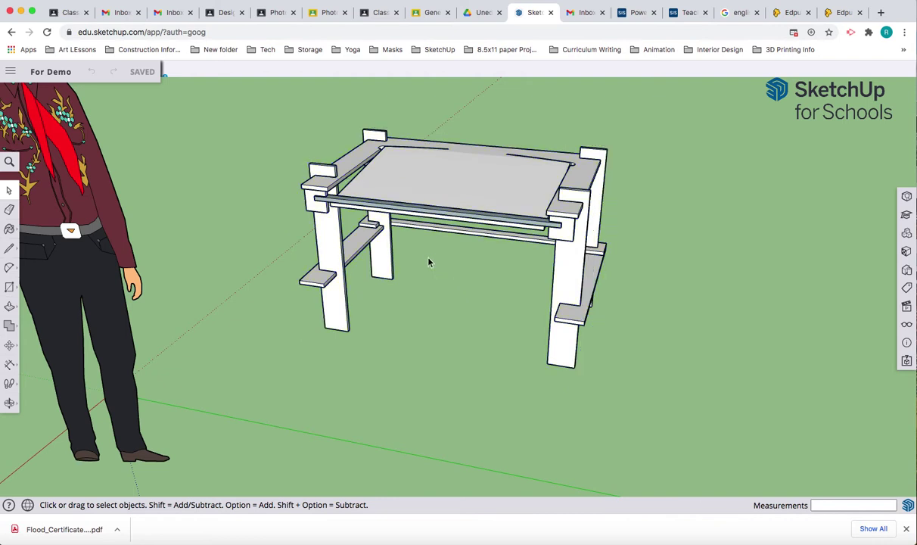
pyautogui.doubleClick(424, 220)
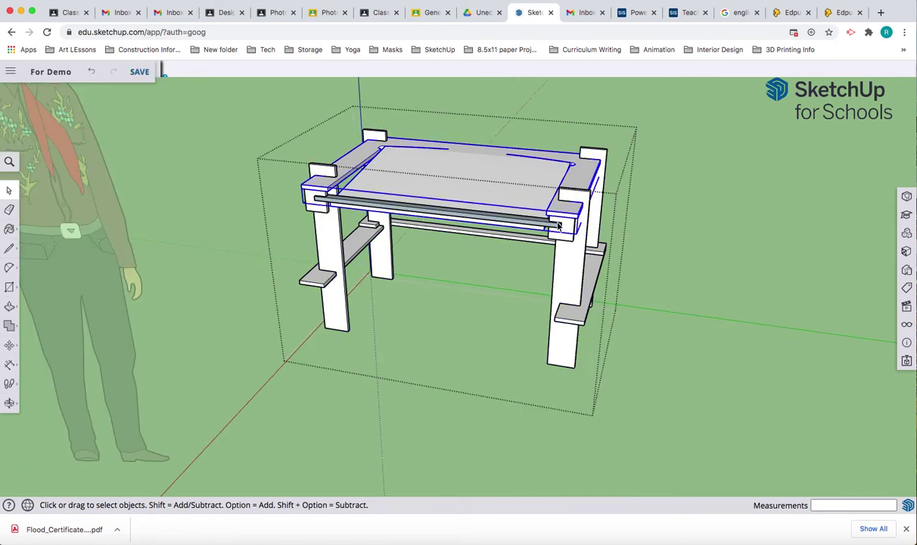
pyautogui.doubleClick(443, 210)
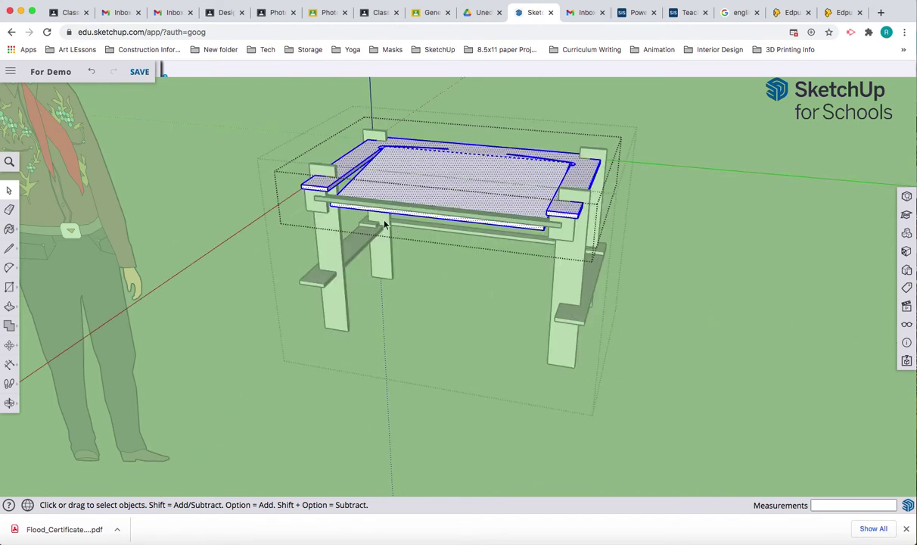
pyautogui.click(315, 208)
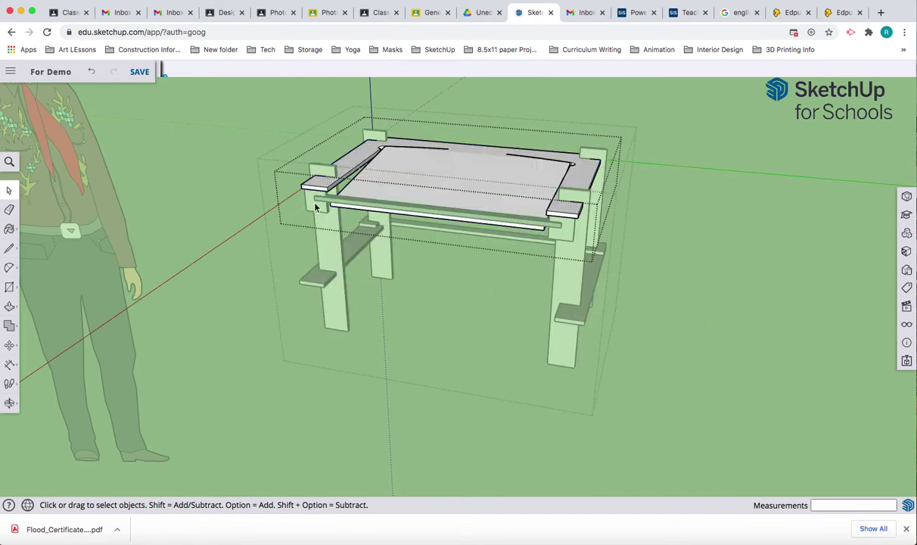
pyautogui.doubleClick(315, 207)
# Copy all geometry of the front rail and its end brackets, and close the open groups
pyautogui.press('super+a')
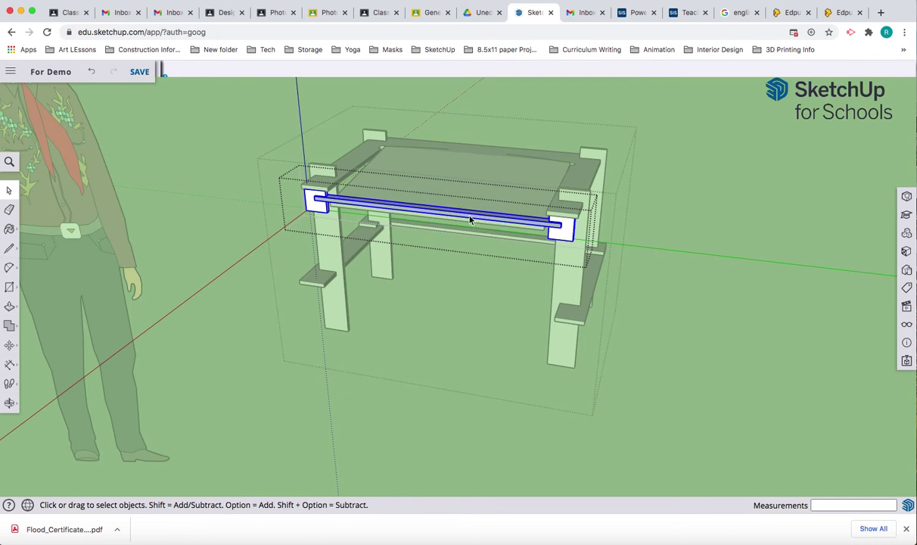
pyautogui.rightClick(473, 221)
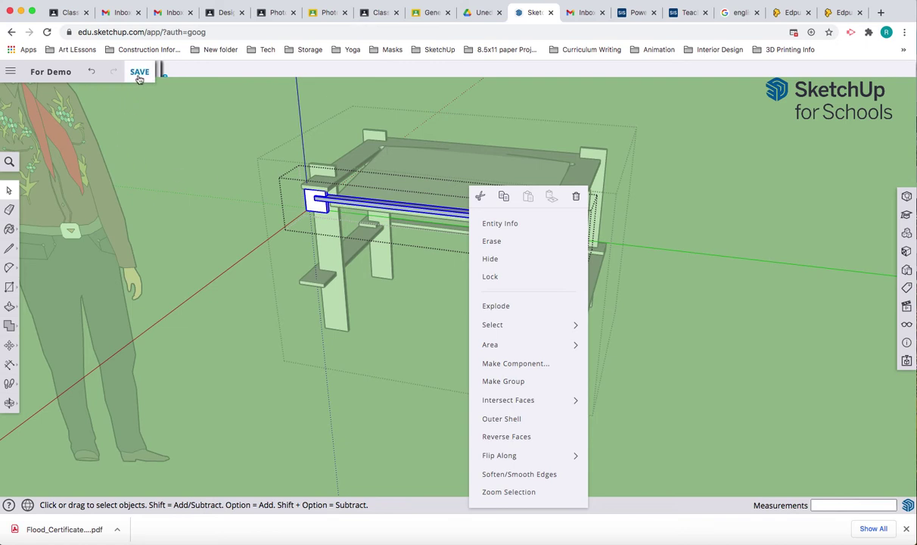
pyautogui.click(147, 127)
pyautogui.click(147, 128)
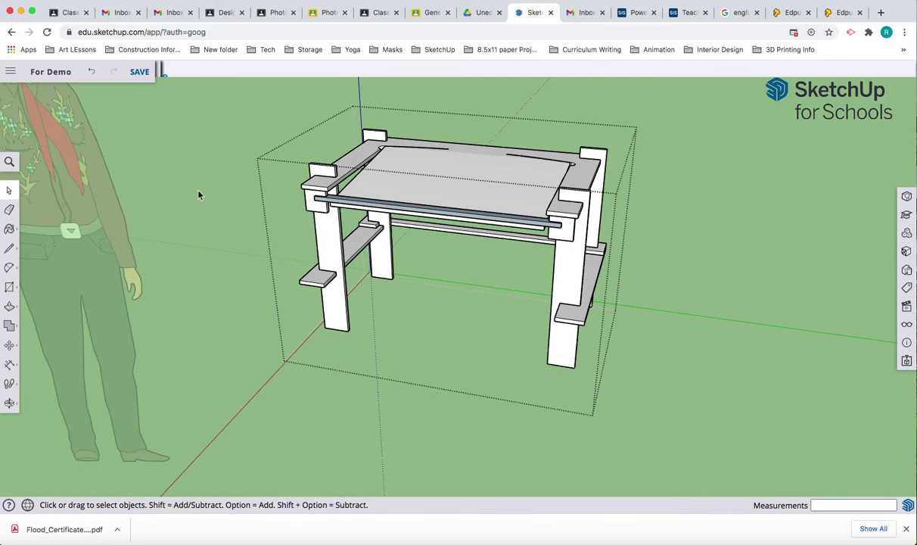
pyautogui.click(199, 195)
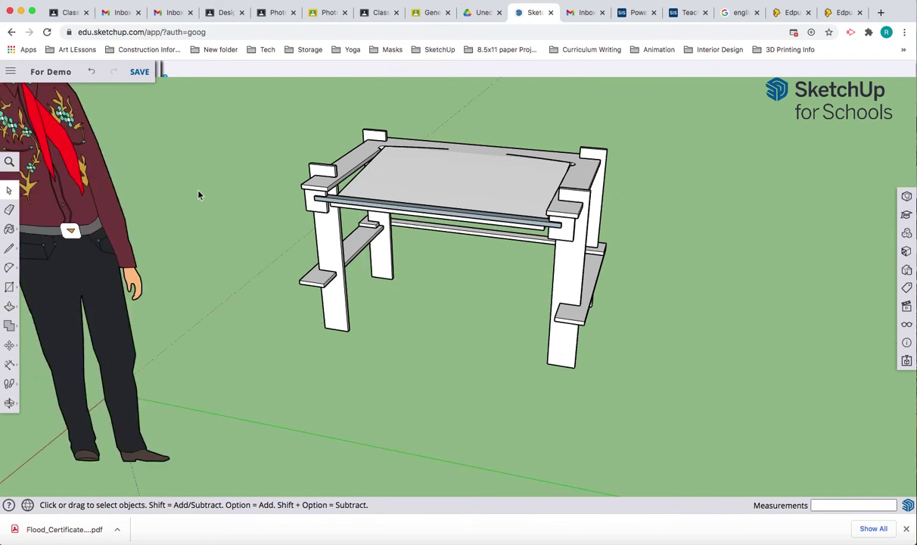
# Open the recent Furniture Design - Drafting Table file, saving the changes to the current model
pyautogui.click(10, 71)
pyautogui.click(47, 107)
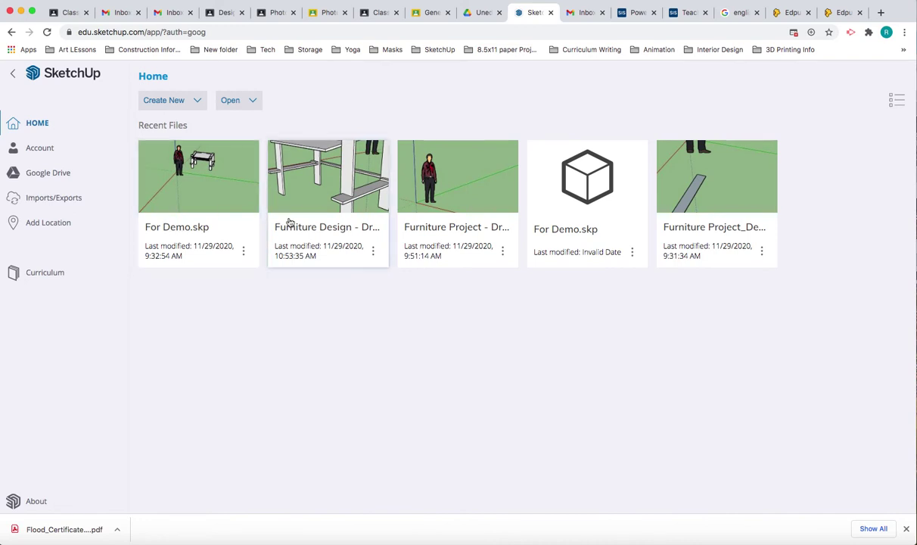
pyautogui.click(333, 229)
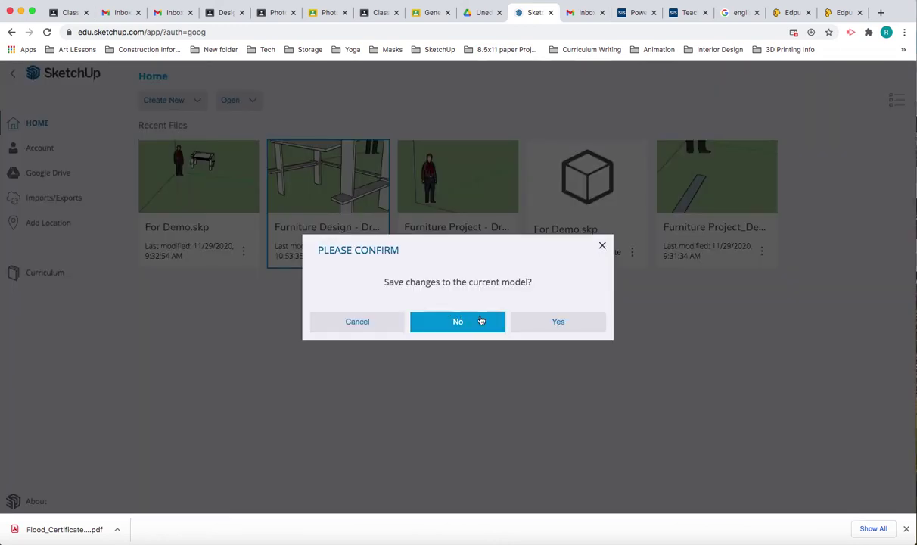
pyautogui.click(555, 322)
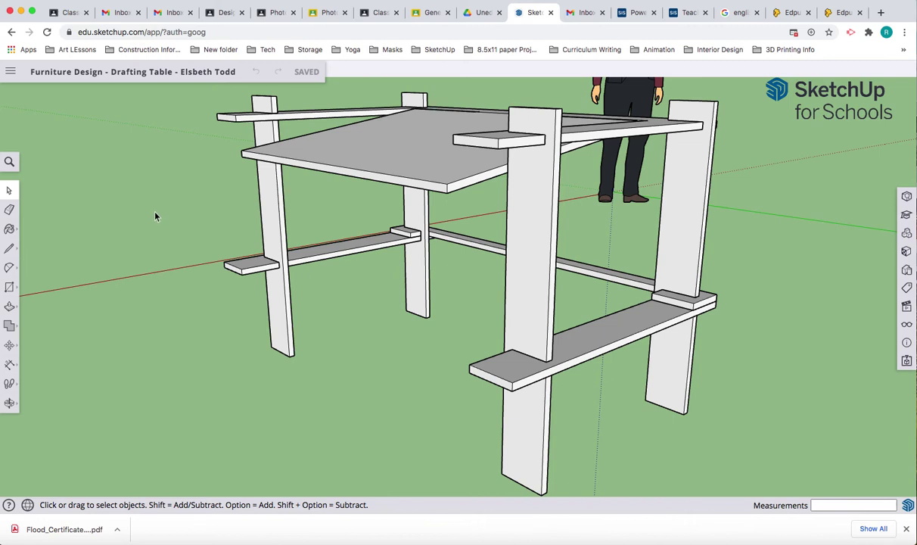
pyautogui.click(13, 73)
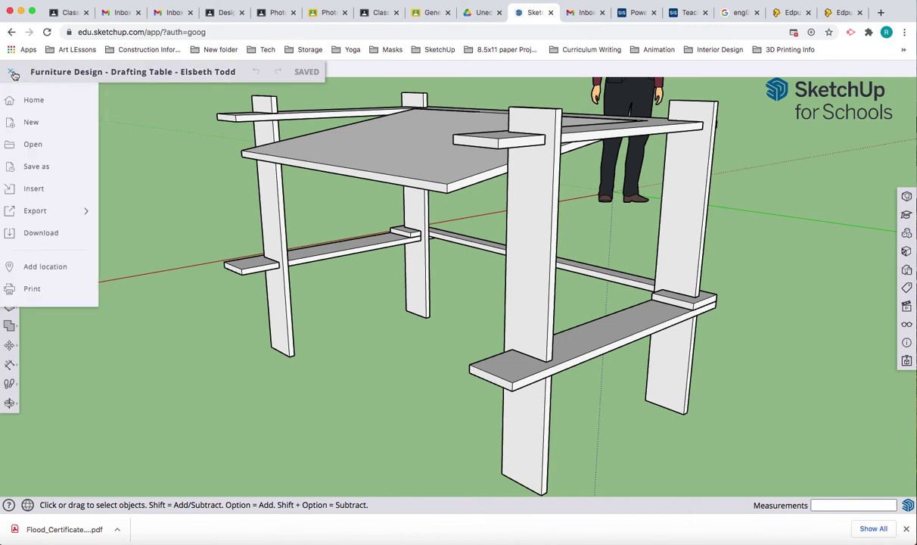
pyautogui.click(176, 211)
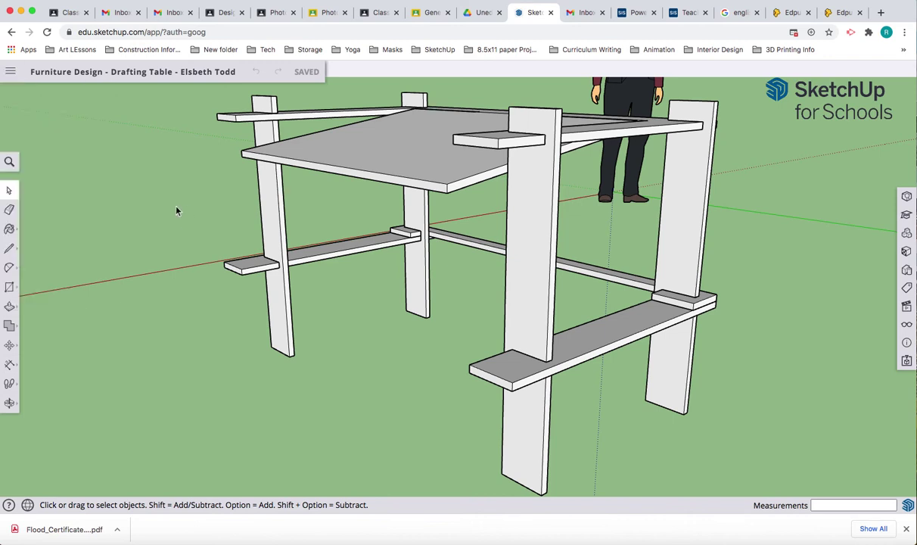
pyautogui.rightClick(177, 211)
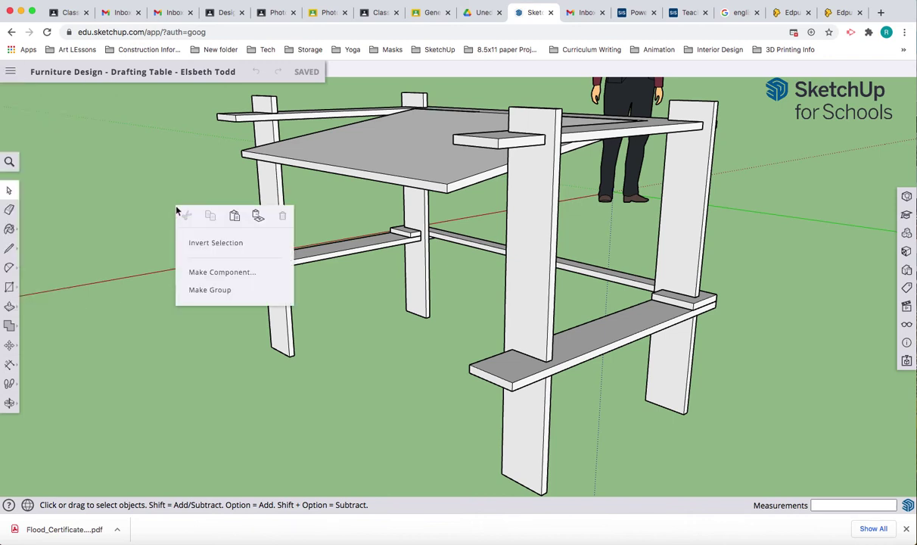
pyautogui.click(141, 218)
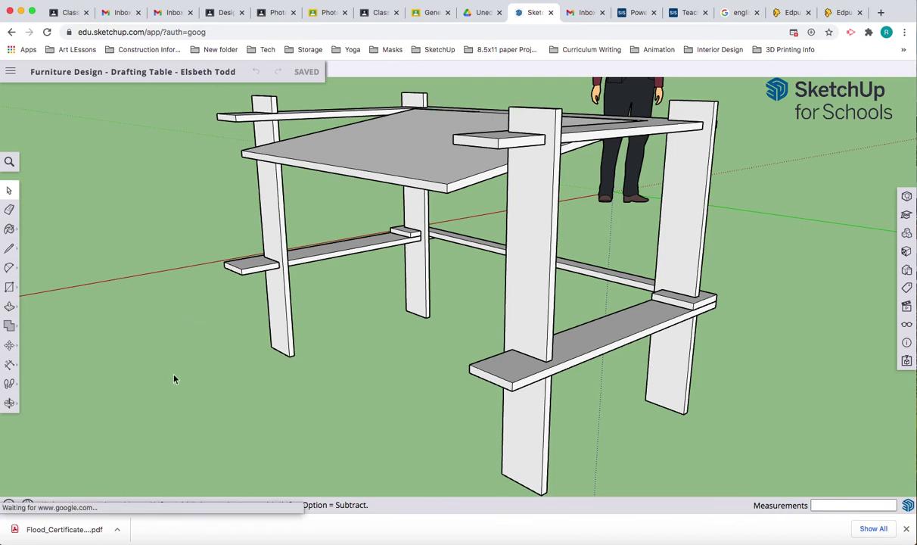
# Paste the copied rail with its end brackets on the ground in front of the drafting table
pyautogui.scroll(-5, 173, 378)
pyautogui.press('super+v')
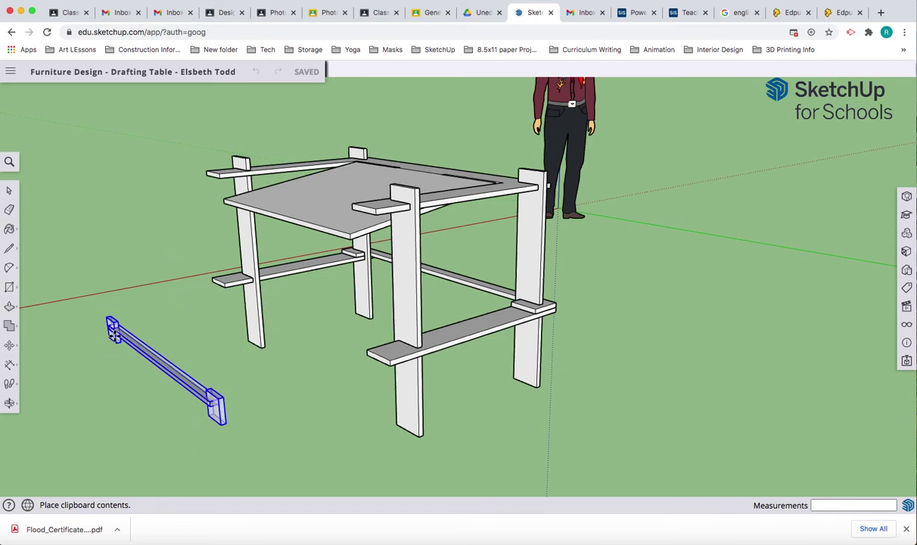
pyautogui.click(113, 330)
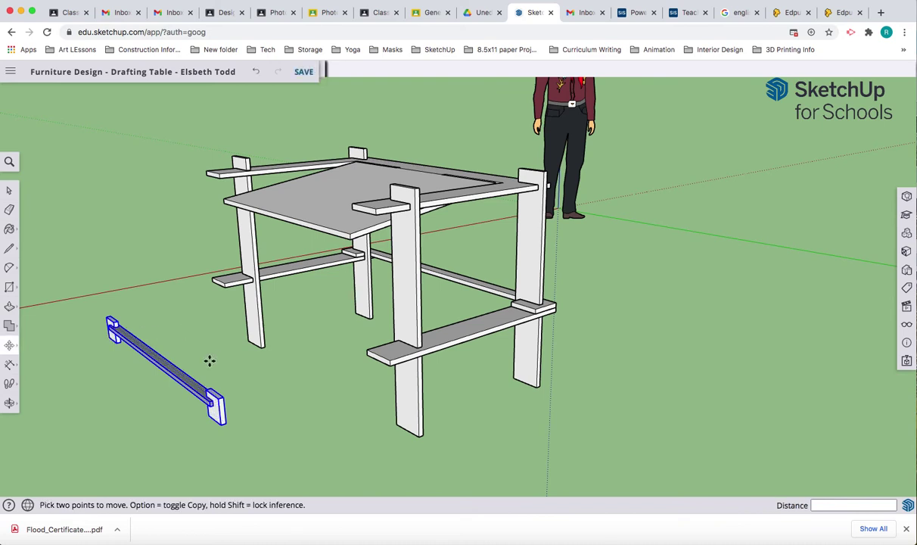
pyautogui.press('q')
pyautogui.press('m')
pyautogui.press('q')
pyautogui.press('m')
# Move the pasted rail up against the table's front legs, snapping its end bracket to the midpoint on the upper side board
pyautogui.scroll(-2, 234, 432)
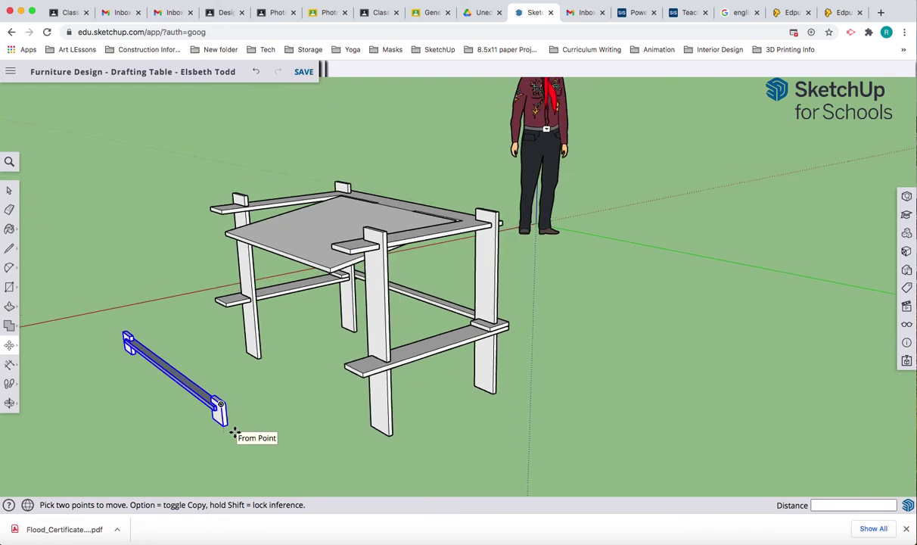
pyautogui.moveTo(235, 433); pyautogui.dragTo(318, 271, button='middle')
pyautogui.keyDown('shift'); pyautogui.moveTo(310, 317); pyautogui.dragTo(316, 352, button='middle'); pyautogui.keyUp('shift')
pyautogui.press('q')
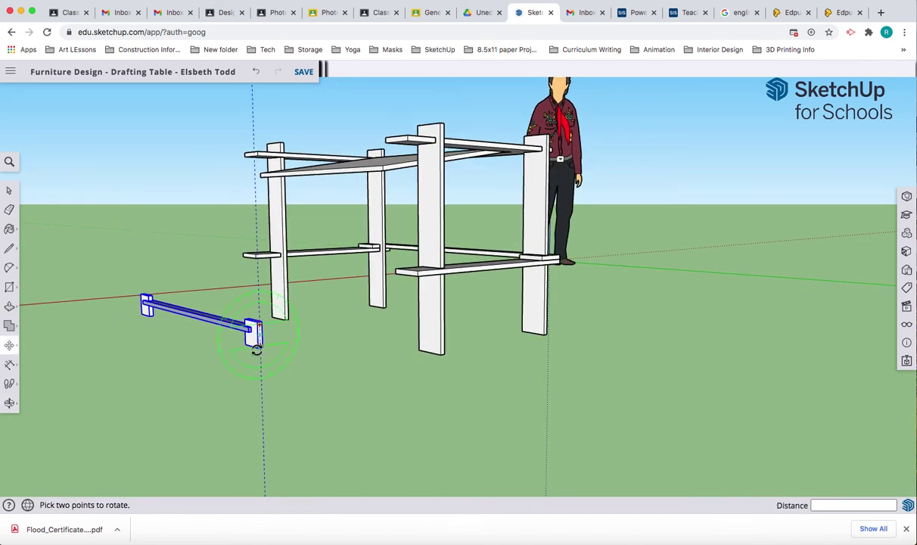
pyautogui.press('m')
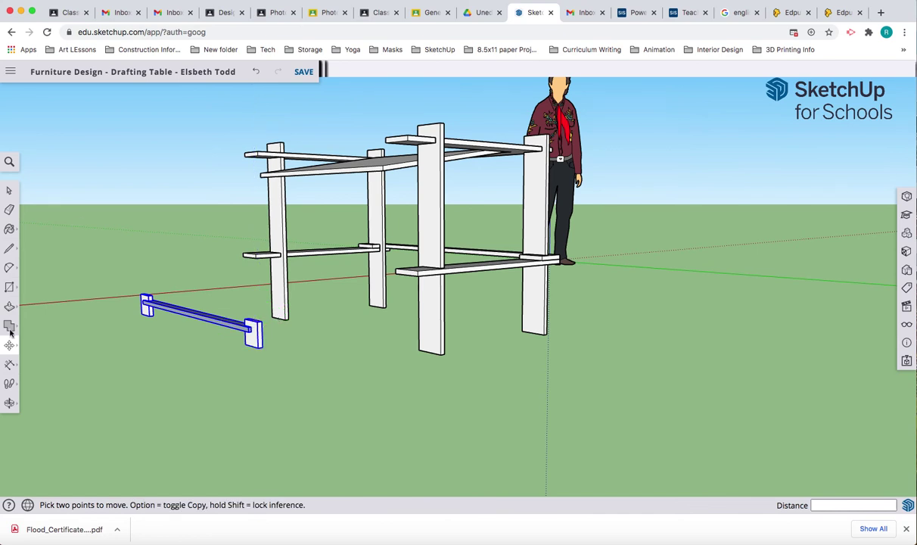
pyautogui.press('q')
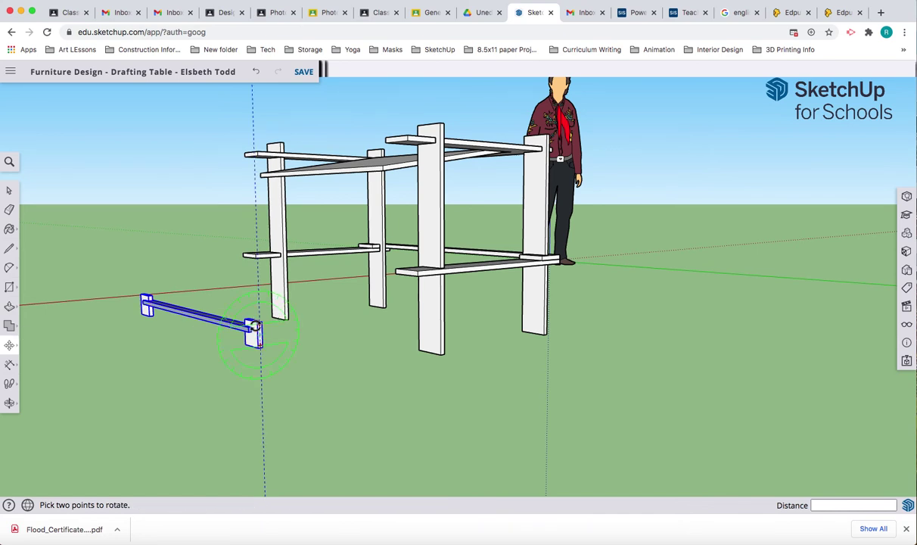
pyautogui.press('m')
pyautogui.scroll(5, 257, 325)
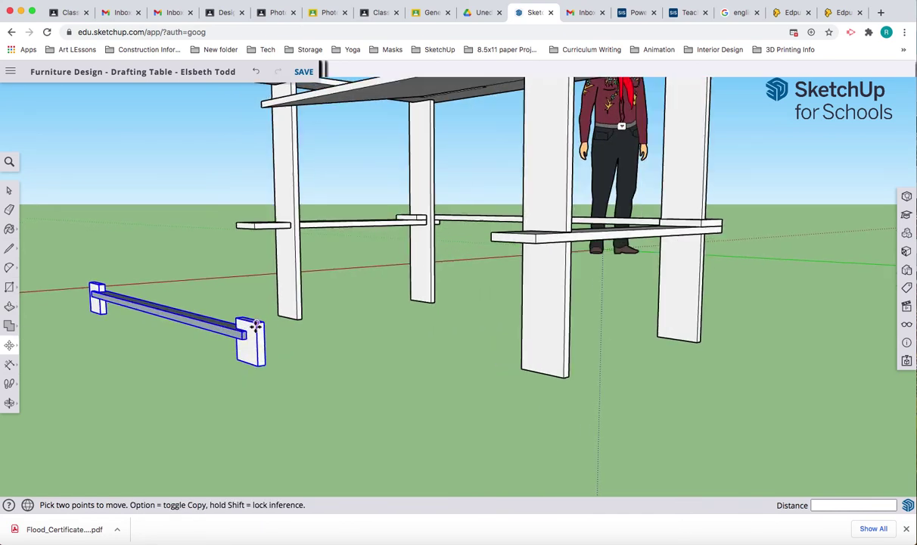
pyautogui.click(306, 294)
pyautogui.scroll(-3, 325, 269)
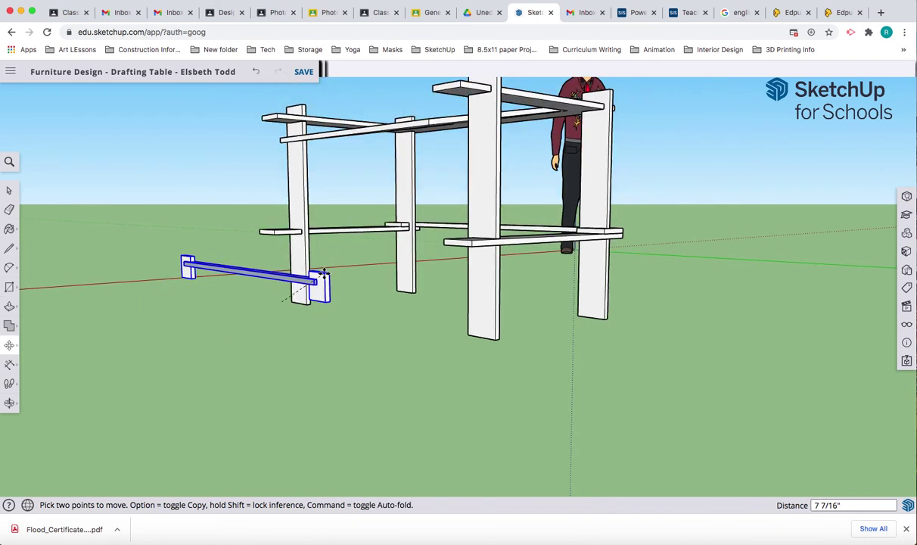
pyautogui.scroll(-1, 323, 274)
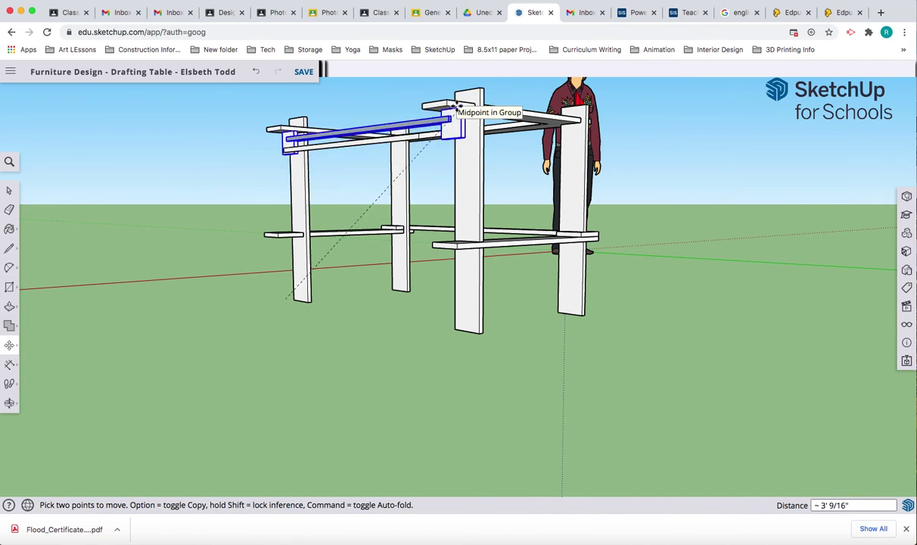
pyautogui.click(456, 105)
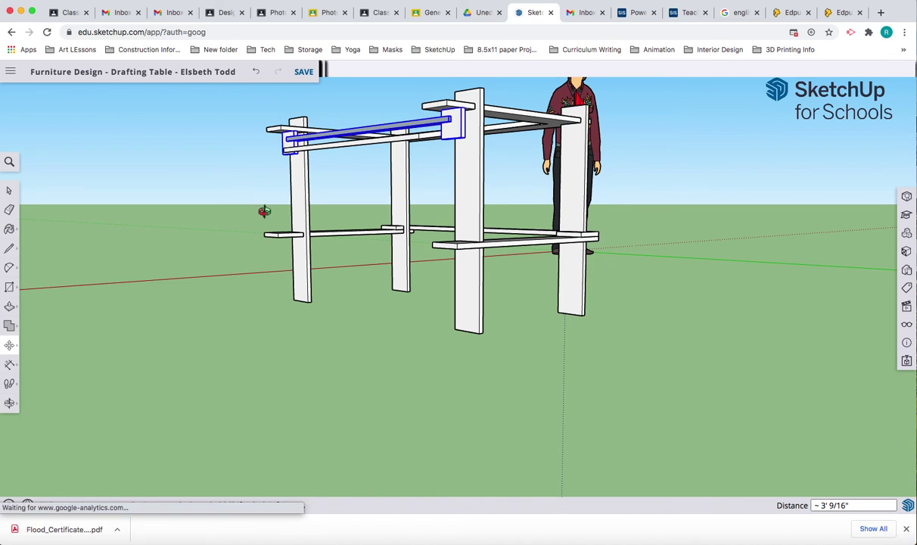
# Move the pasted rail with its end brackets about 7/8" sideways along the green axis to align the brackets with the front legs
pyautogui.moveTo(262, 209); pyautogui.dragTo(491, 255, button='middle')
pyautogui.press('m')
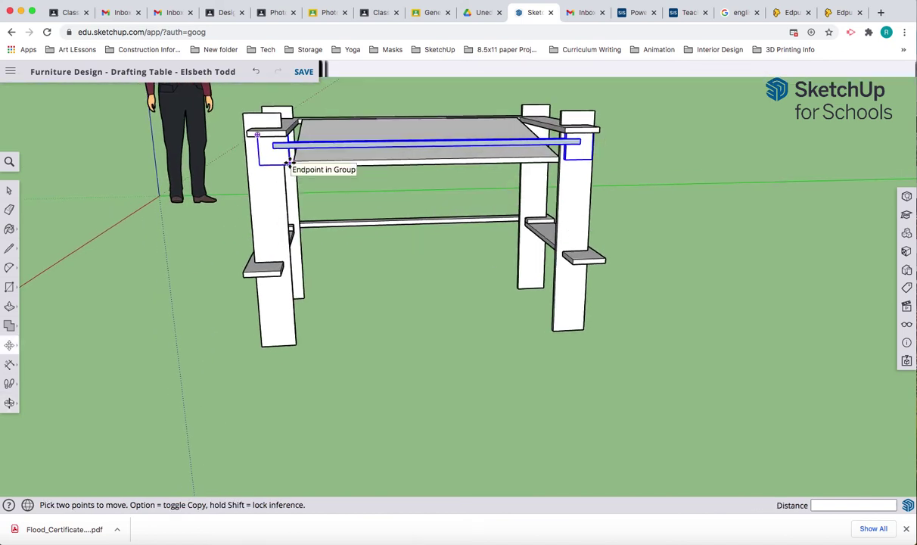
pyautogui.scroll(4, 290, 163)
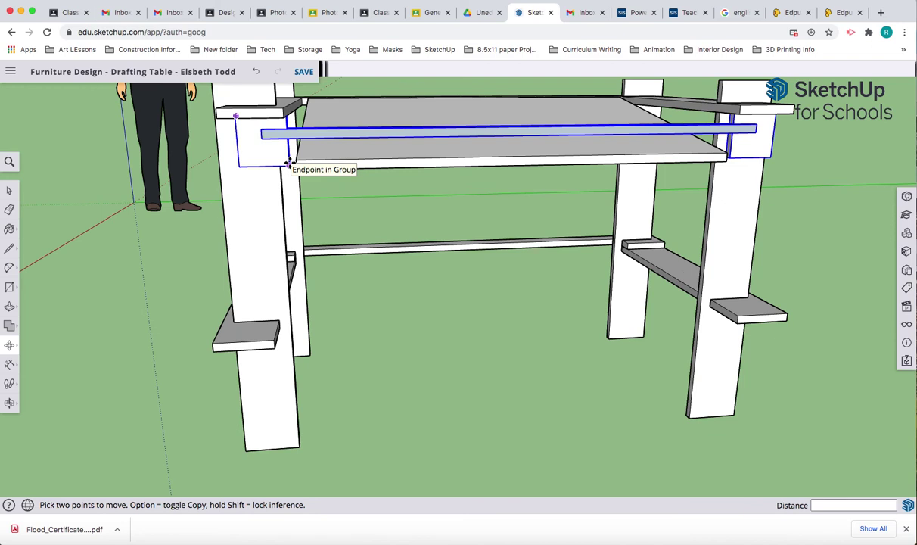
pyautogui.moveTo(289, 164)
pyautogui.mouseDown(button='middle')
pyautogui.moveTo(273, 164)
pyautogui.moveTo(285, 164)
pyautogui.mouseUp(button='middle')
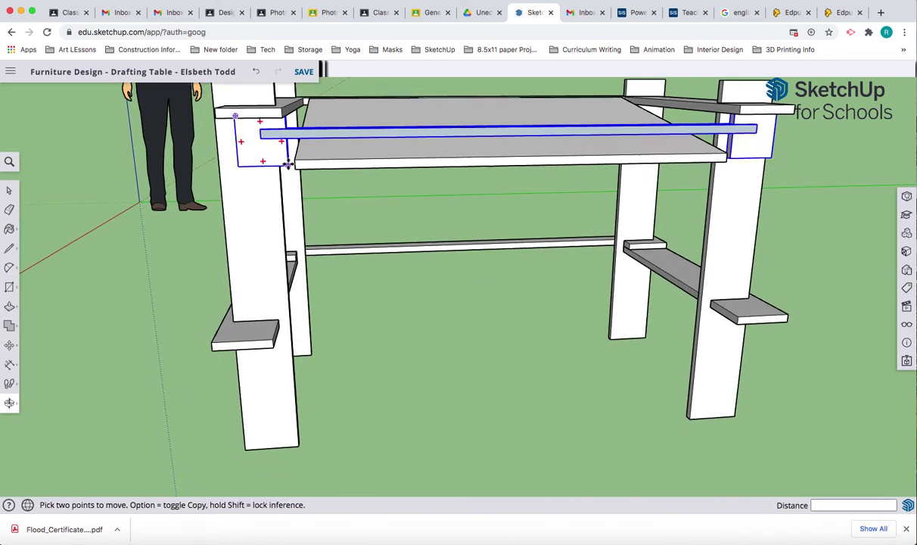
pyautogui.click(288, 165)
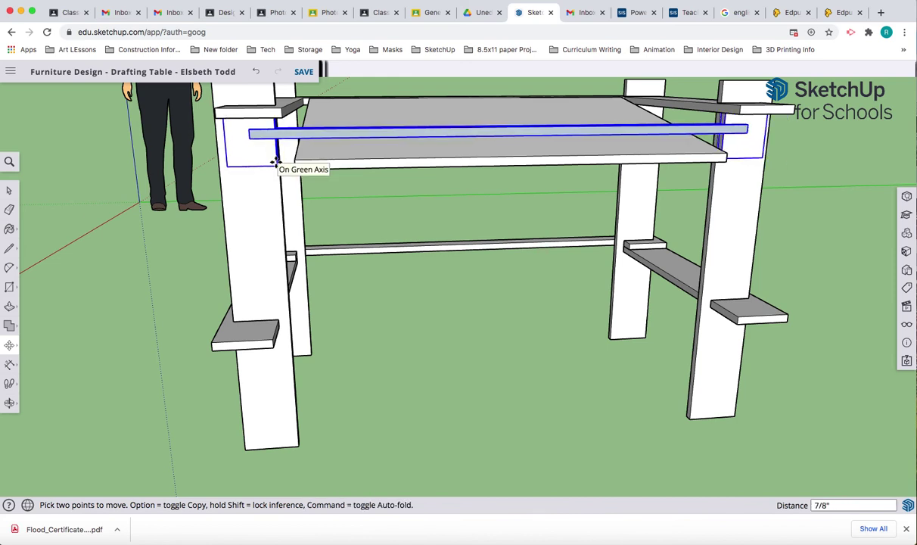
pyautogui.click(276, 161)
# Open the tabletop group with the tilted drawing board for editing
pyautogui.moveTo(554, 312); pyautogui.dragTo(345, 344, button='middle')
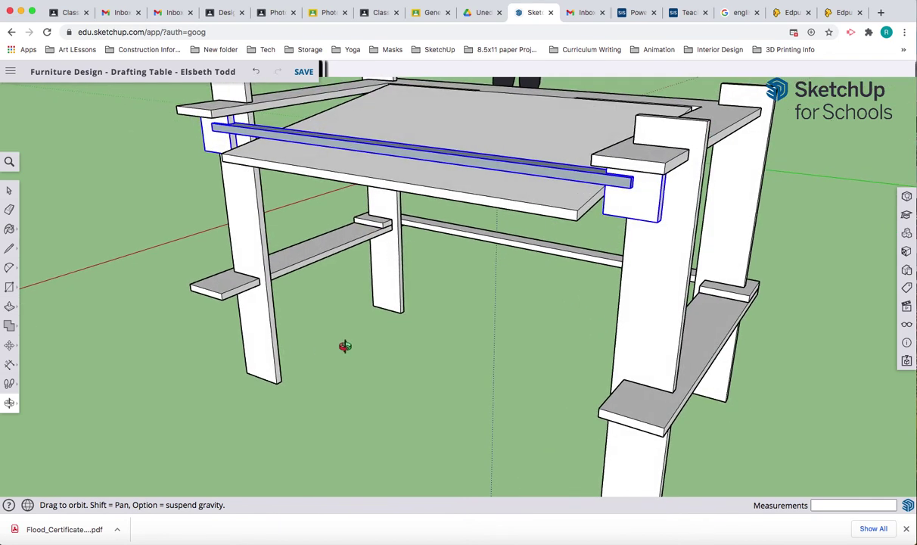
pyautogui.press('m')
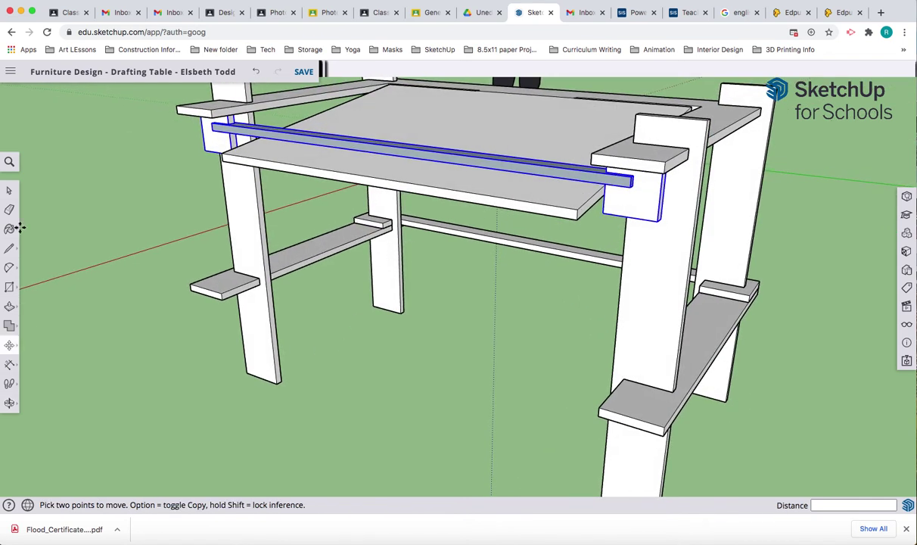
pyautogui.click(9, 192)
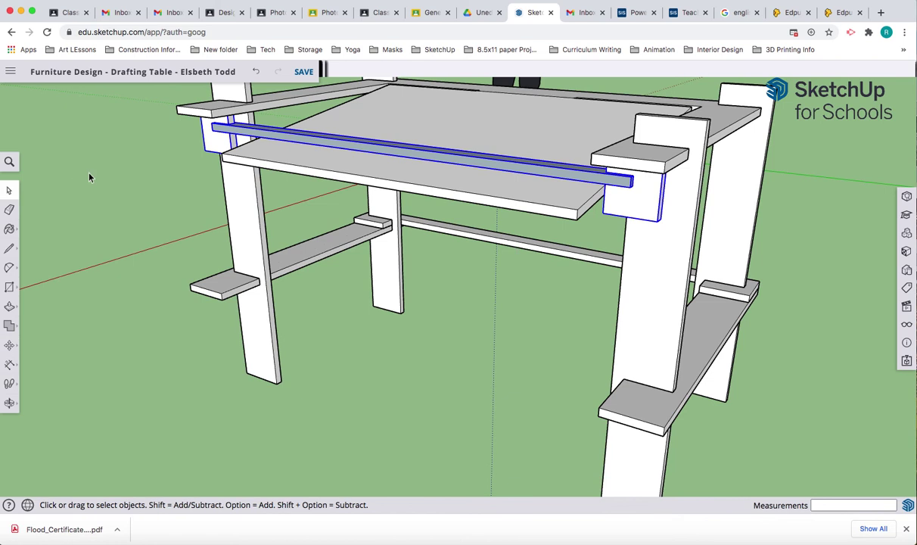
pyautogui.click(534, 206)
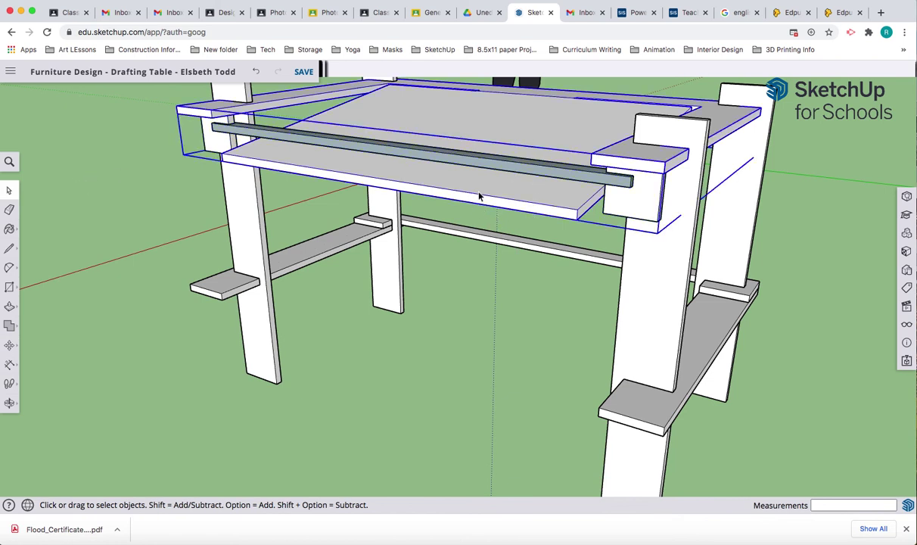
pyautogui.doubleClick(531, 206)
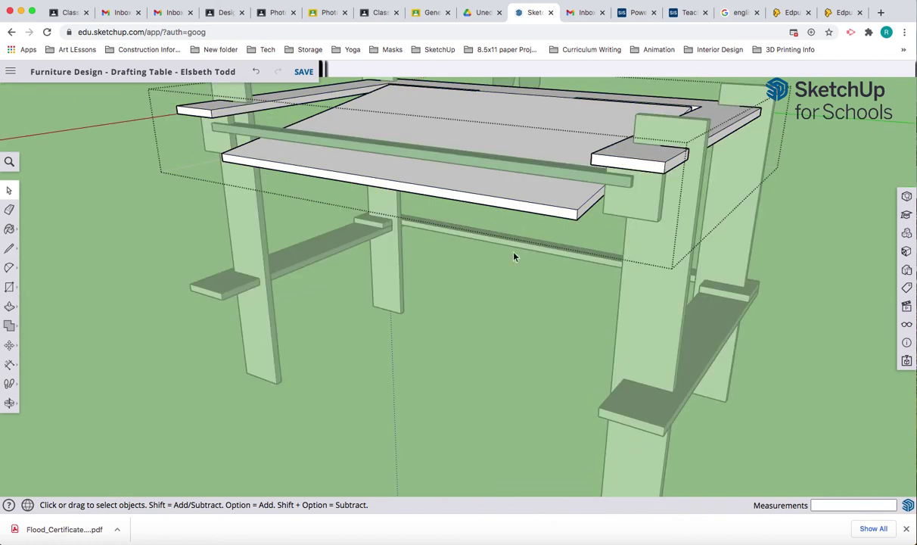
# Raise the front edge face of the tilted drawing board 1" along the blue axis, towards the rail
pyautogui.moveTo(477, 284); pyautogui.dragTo(352, 256, button='middle')
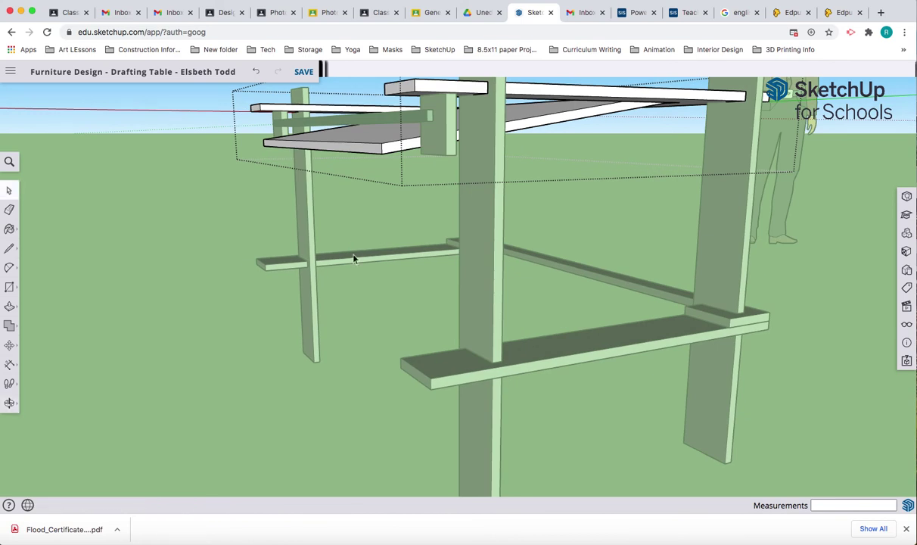
pyautogui.scroll(5, 345, 152)
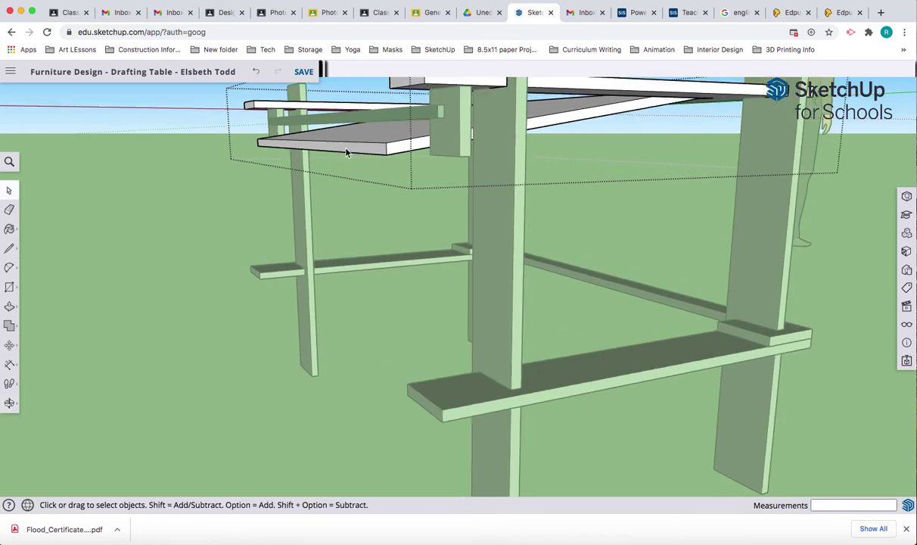
pyautogui.scroll(2, 346, 152)
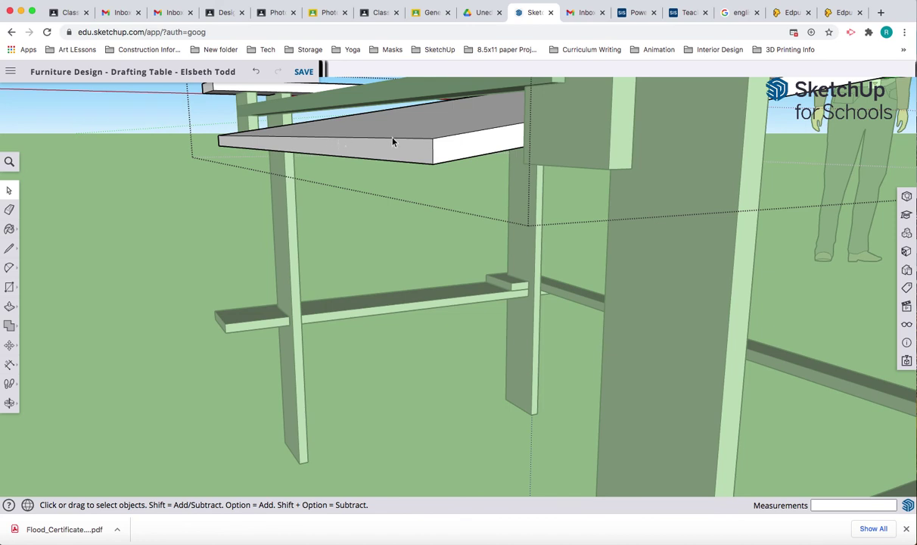
pyautogui.click(370, 138)
pyautogui.click(10, 345)
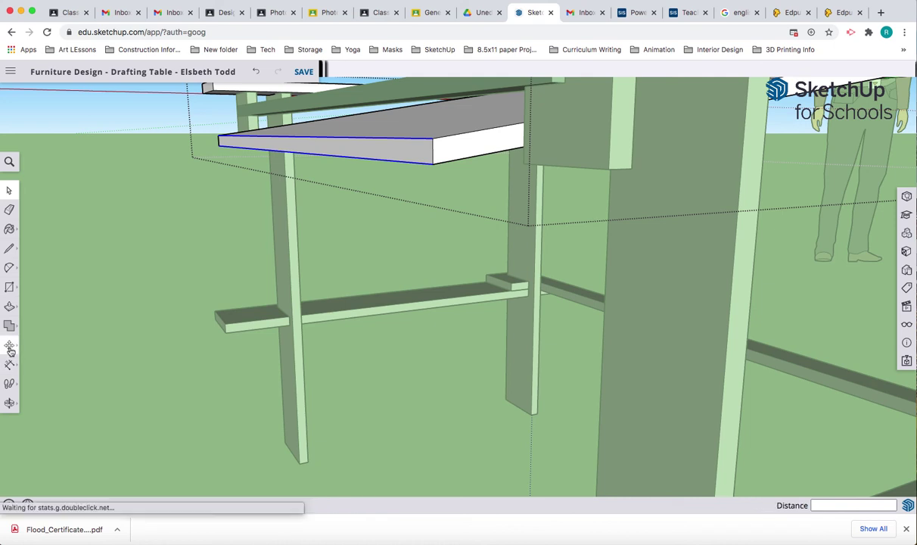
pyautogui.click(329, 137)
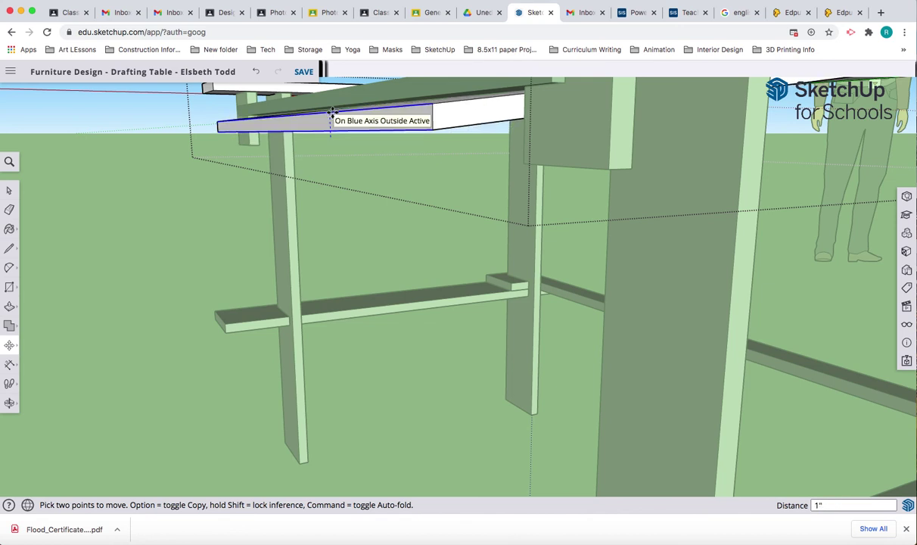
pyautogui.click(331, 113)
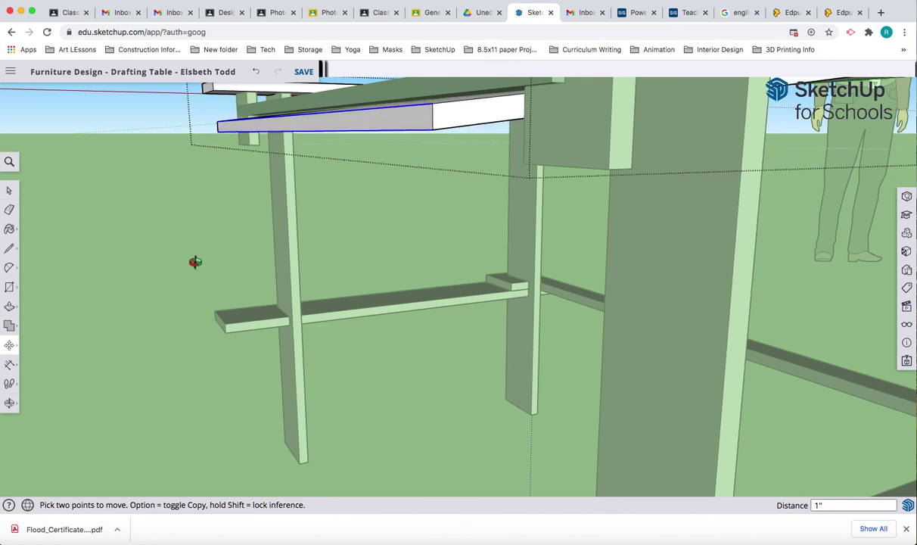
# Check the clearance between the drawing board's raised front edge and the rail, and close the tabletop group
pyautogui.press('o')
pyautogui.moveTo(291, 256); pyautogui.dragTo(194, 270)
pyautogui.press('m')
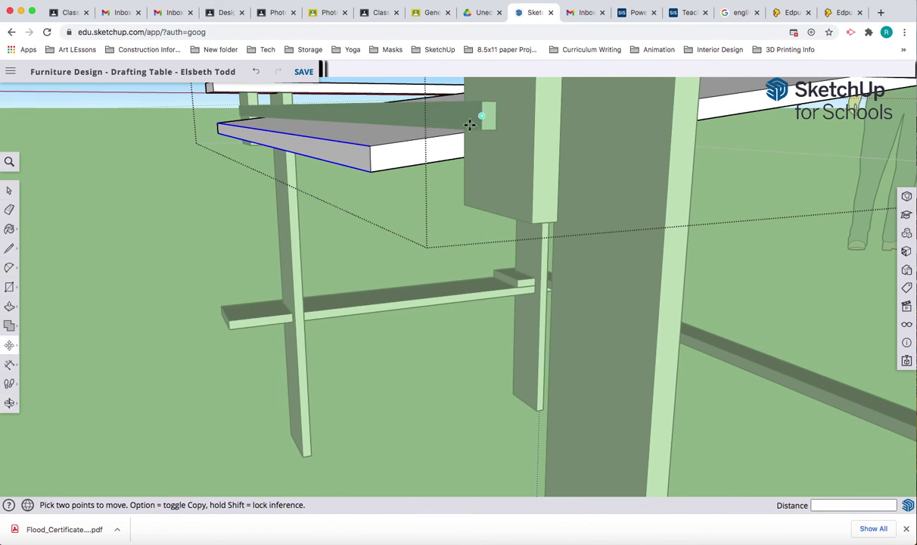
pyautogui.scroll(5, 413, 160)
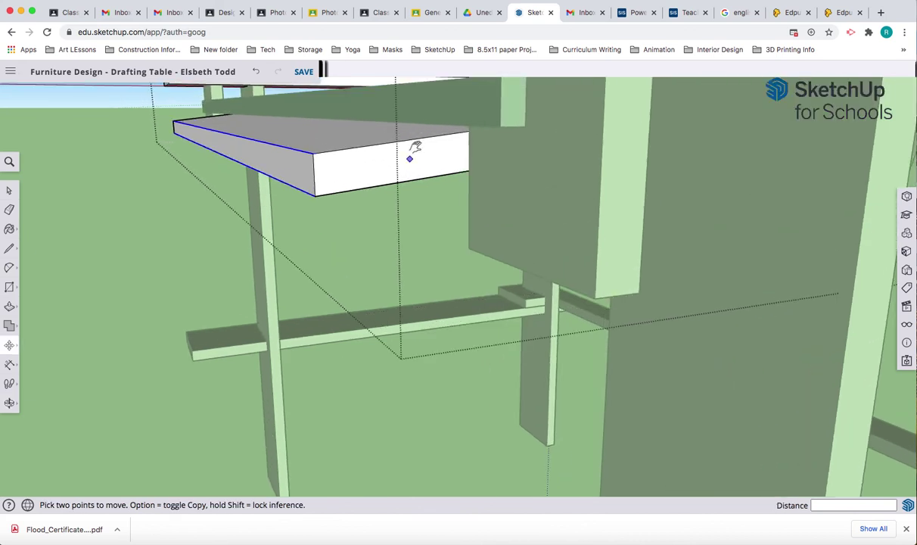
pyautogui.moveTo(416, 147); pyautogui.dragTo(405, 128, button='middle')
pyautogui.moveTo(398, 222); pyautogui.dragTo(401, 229, button='middle')
pyautogui.scroll(-3, 404, 226)
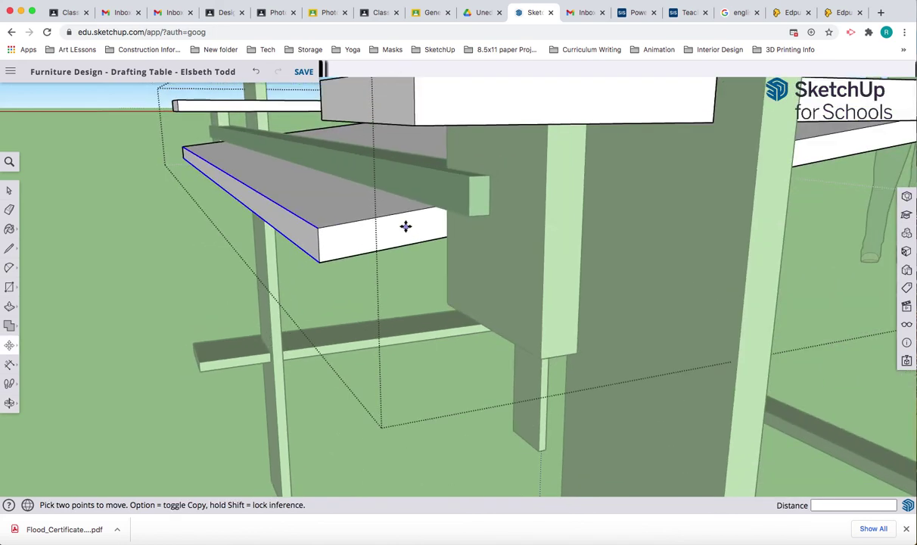
pyautogui.scroll(-3, 39, 226)
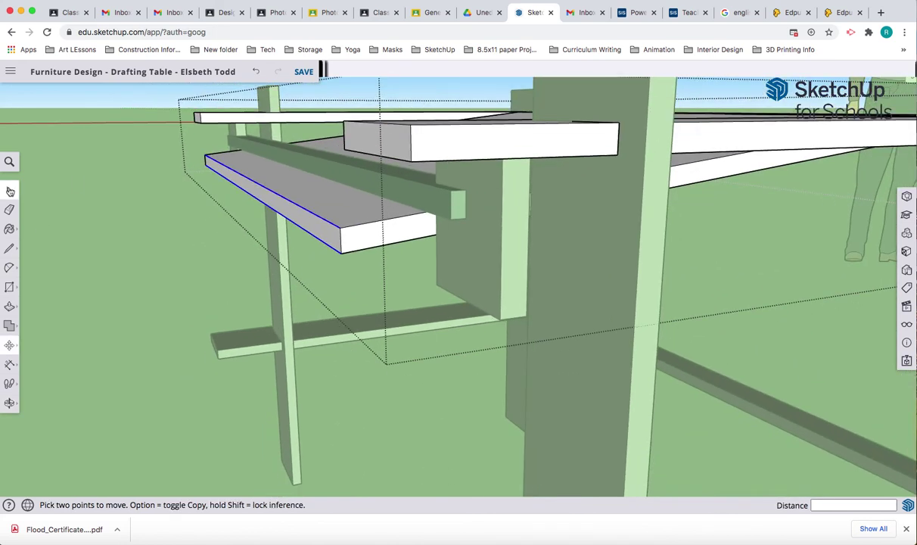
pyautogui.click(10, 191)
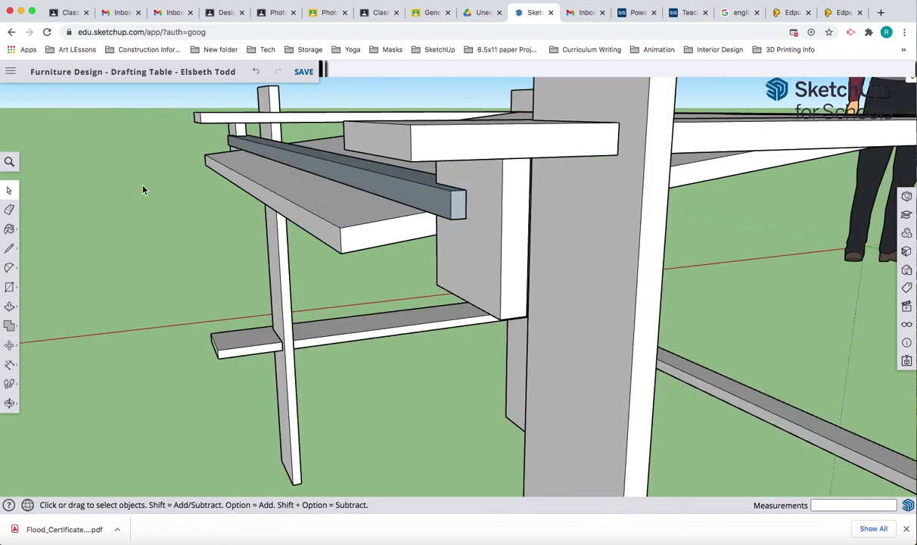
# Fit the whole model in view and examine the drafting table with its front rail from several sides
pyautogui.moveTo(215, 231); pyautogui.dragTo(182, 309, button='middle')
pyautogui.scroll(-3, 189, 318)
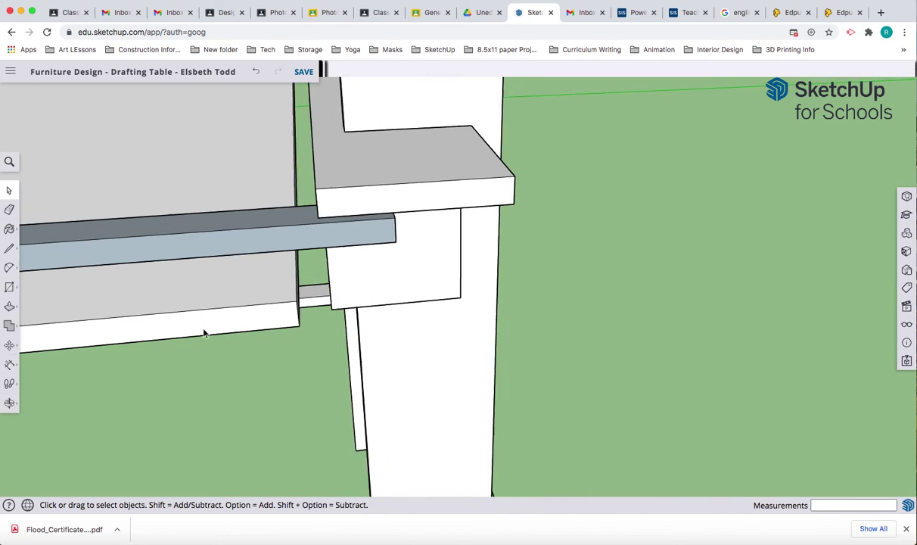
pyautogui.scroll(-4, 208, 333)
pyautogui.scroll(-3, 96, 403)
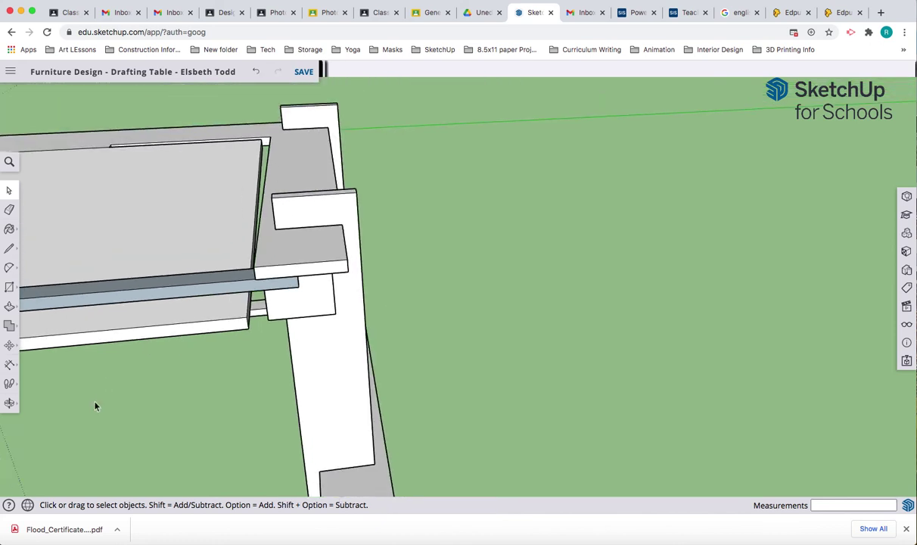
pyautogui.click(9, 403)
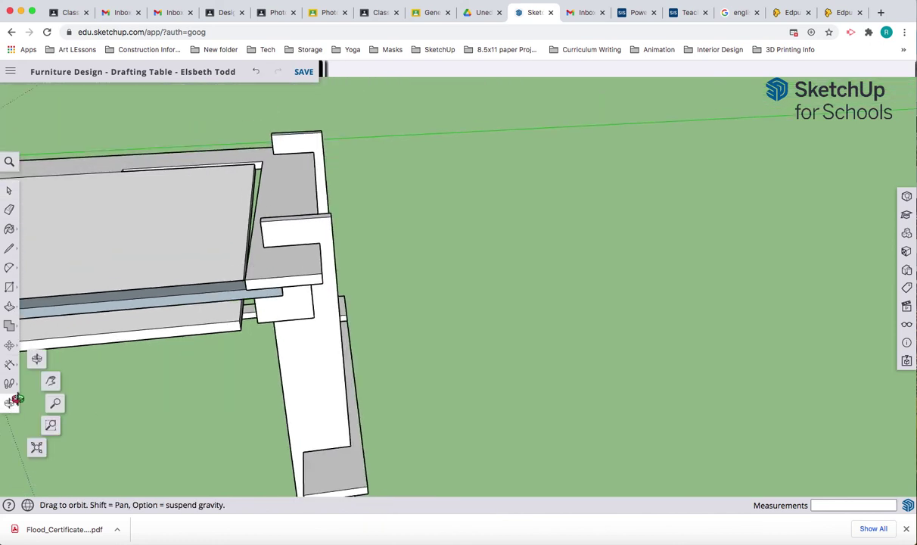
pyautogui.click(38, 447)
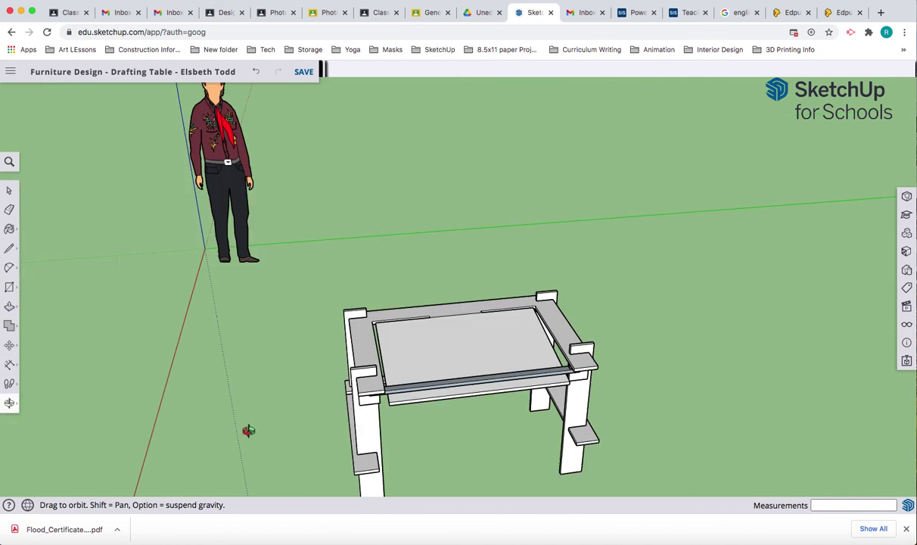
pyautogui.keyDown('shift'); pyautogui.moveTo(425, 429); pyautogui.dragTo(378, 357); pyautogui.keyUp('shift')
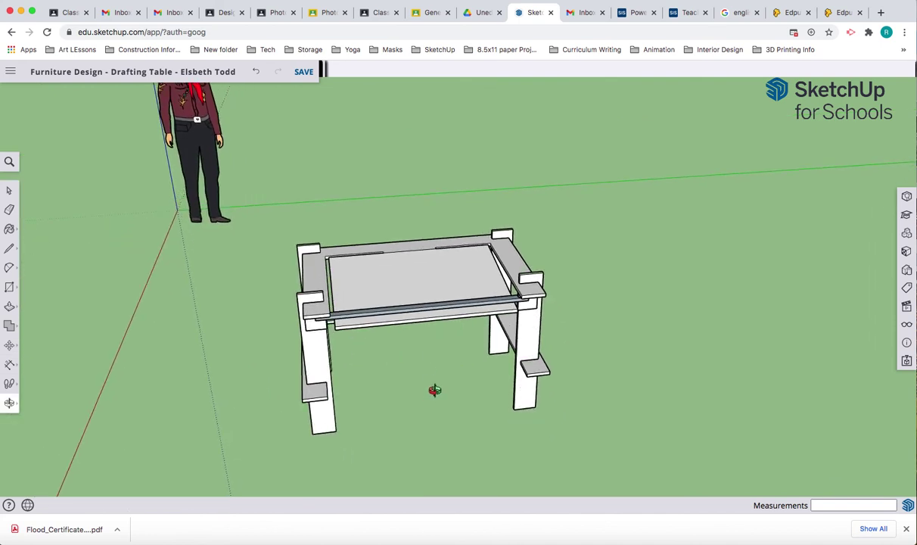
pyautogui.moveTo(453, 401); pyautogui.dragTo(607, 394)
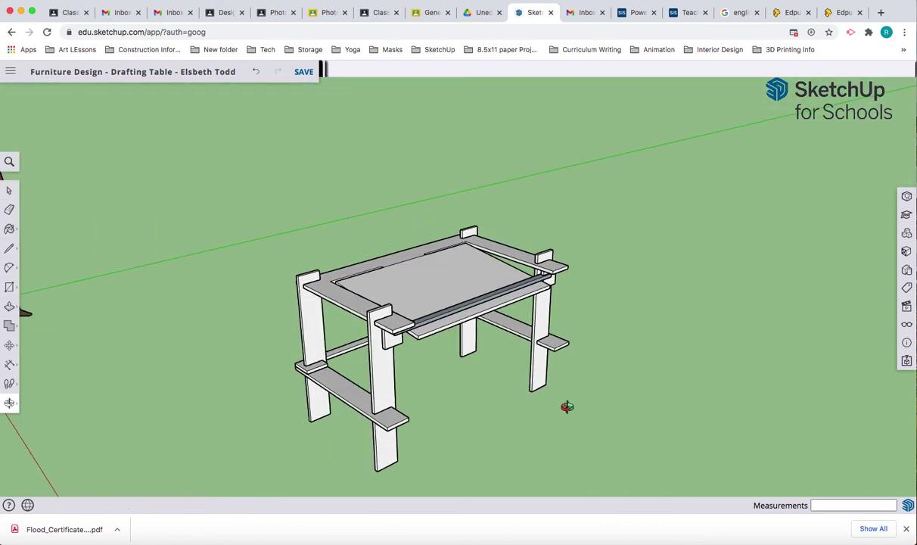